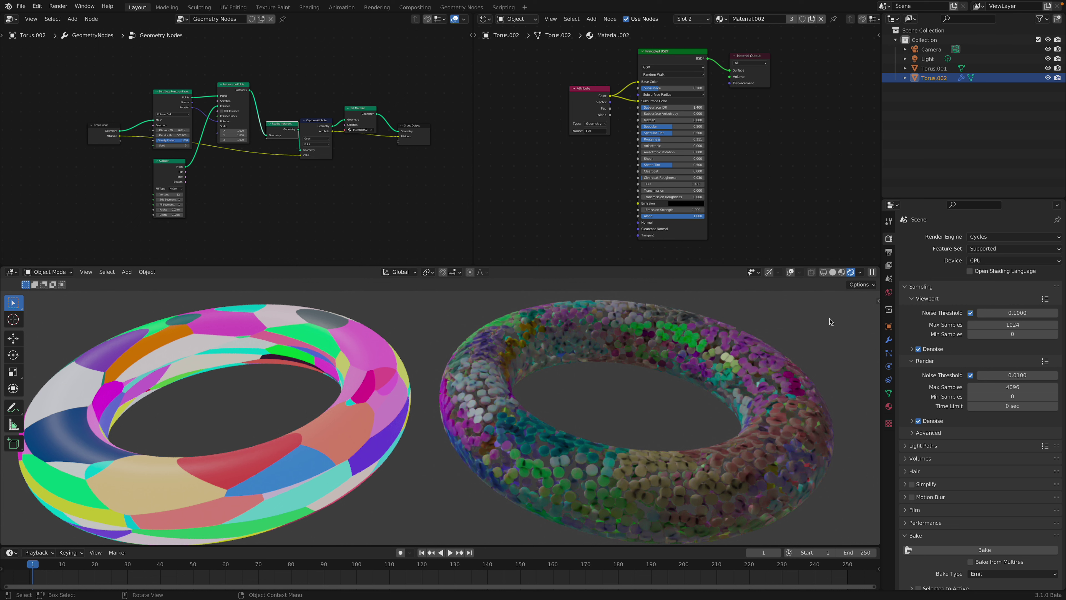
Step: Turn on the viewport overlays and enlarge the 3D viewport to show both tori
left_click(789, 274)
left_click(431, 352)
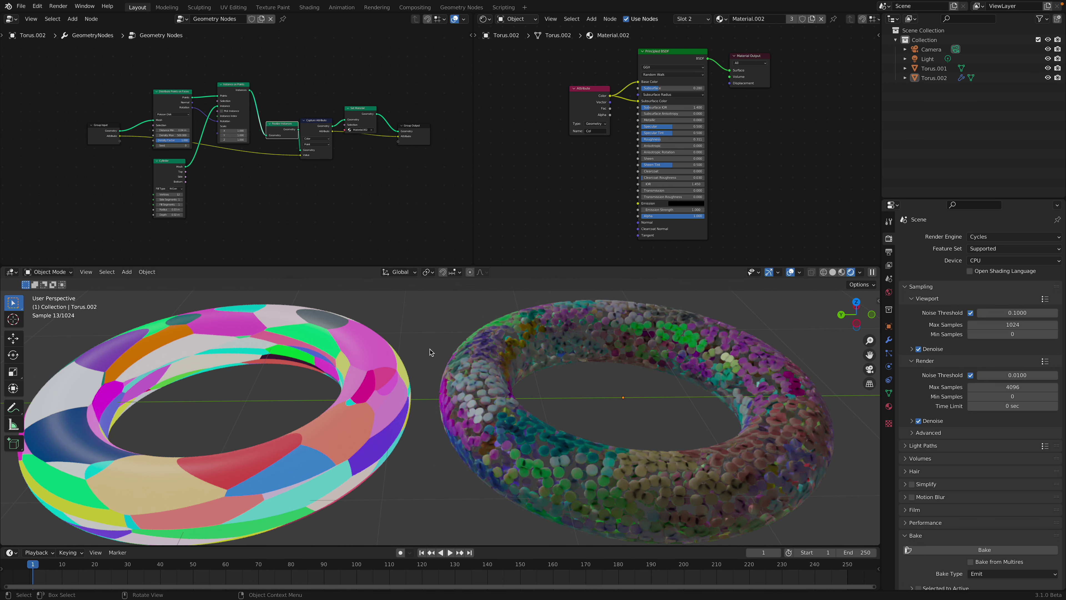
middle_click_drag(398, 368, 465, 385)
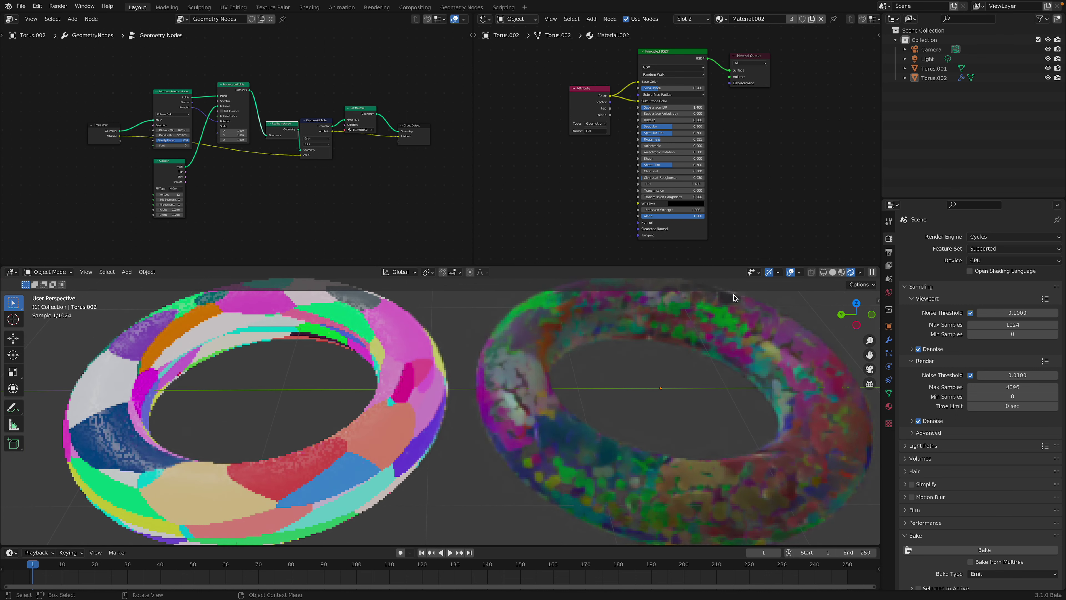
left_click_drag(747, 266, 746, 181)
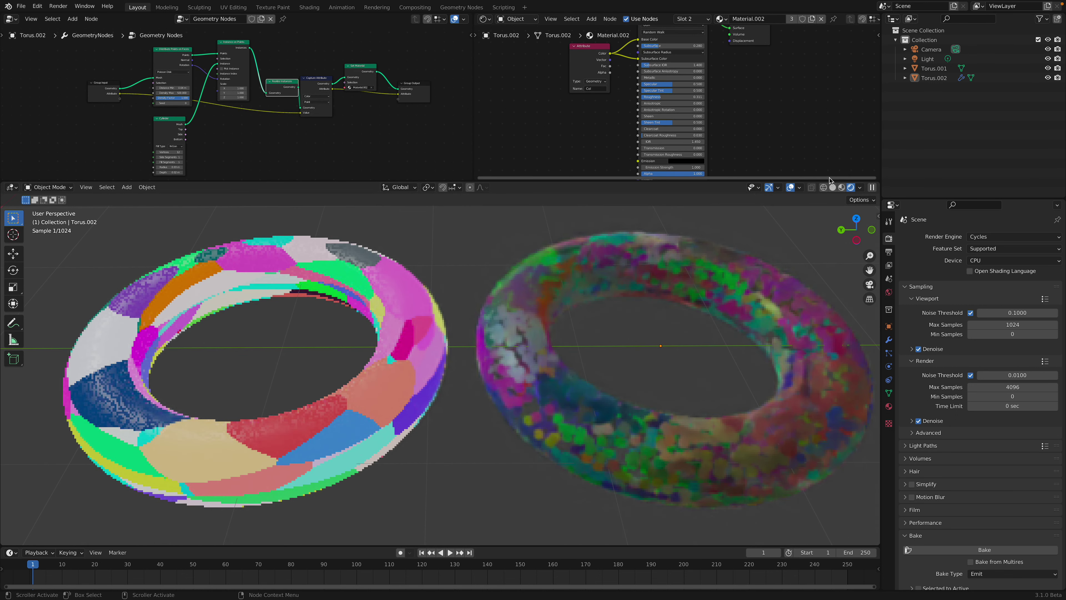
Step: Switch the viewport to Solid shading, select Torus.002 and show its GeometryNodes modifier
left_click(845, 187)
left_click(719, 292)
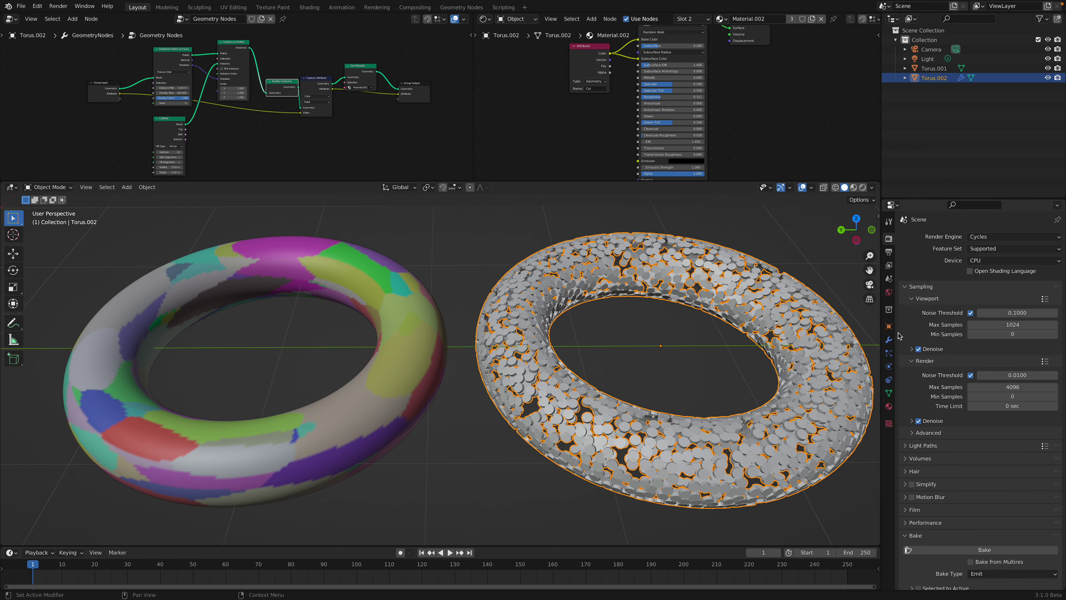
left_click(889, 339)
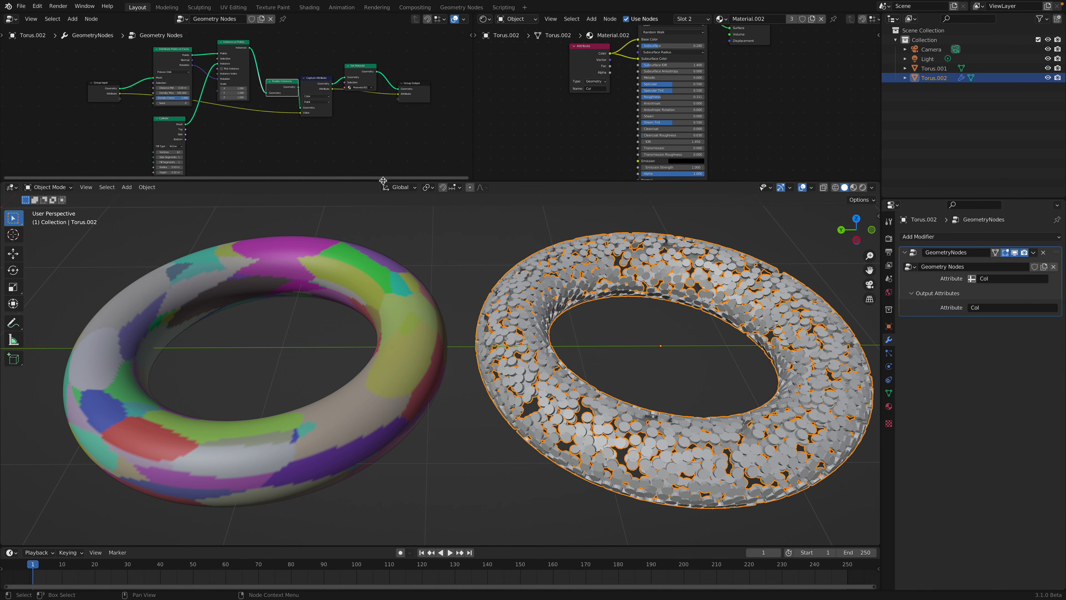
Step: Enlarge the geometry node editor in height and width to make the node tree readable
left_click_drag(383, 180, 383, 296)
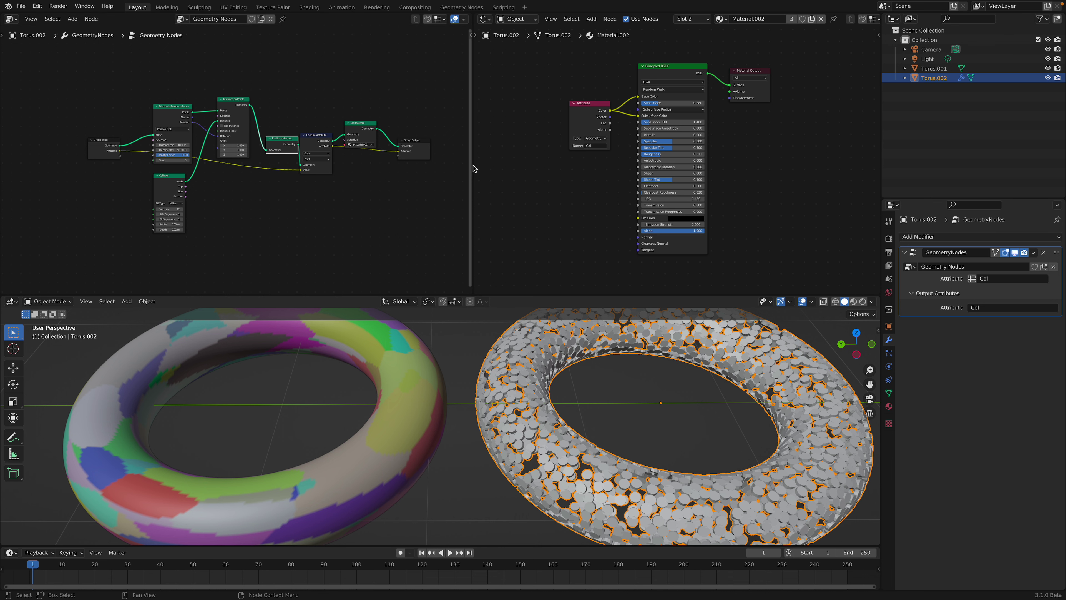
left_click_drag(474, 167, 574, 168)
scroll(328, 159, "up", 2)
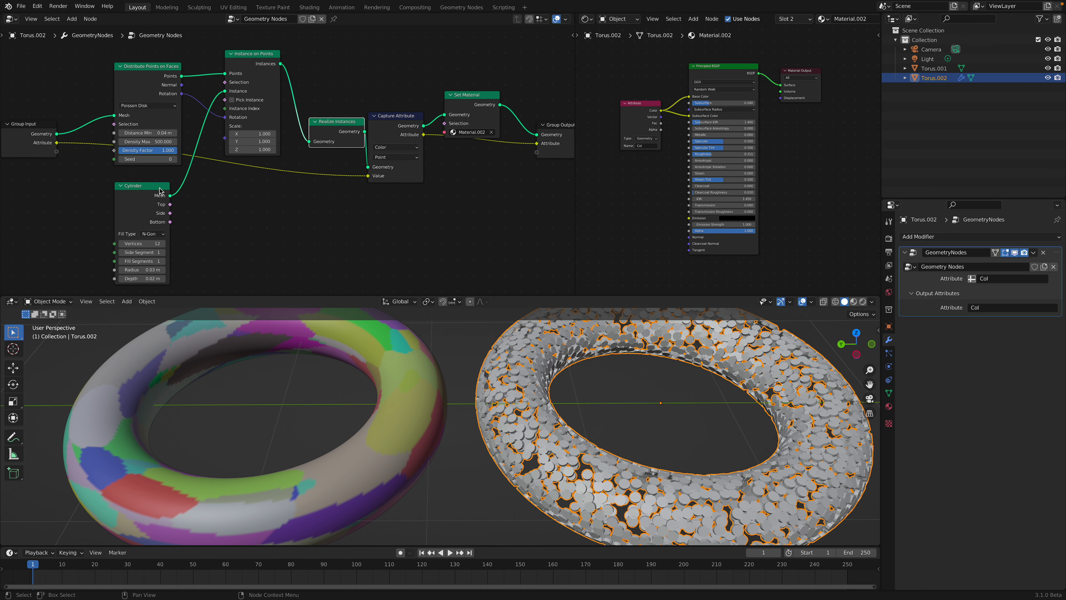
Step: Reposition the Cylinder, Instance on Points, Realize Instances and Capture Attribute nodes, and frame the whole geometry node tree
left_click_drag(144, 192, 149, 187)
middle_click_drag(291, 133, 295, 149)
left_click_drag(350, 141, 340, 119)
left_click_drag(399, 135, 399, 139)
middle_click_drag(378, 147, 381, 142)
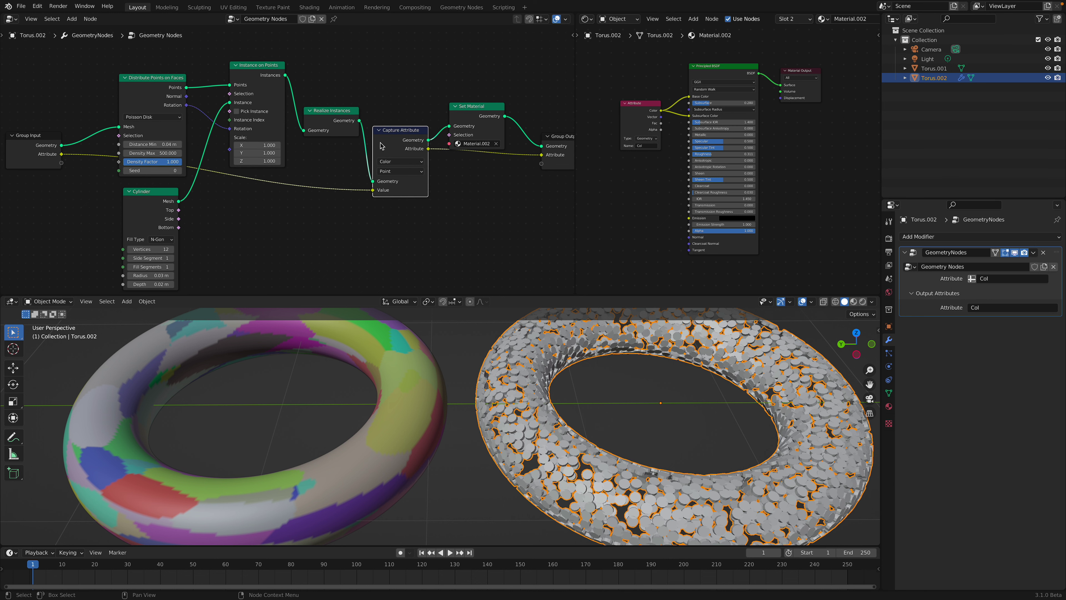
left_click_drag(398, 130, 393, 140)
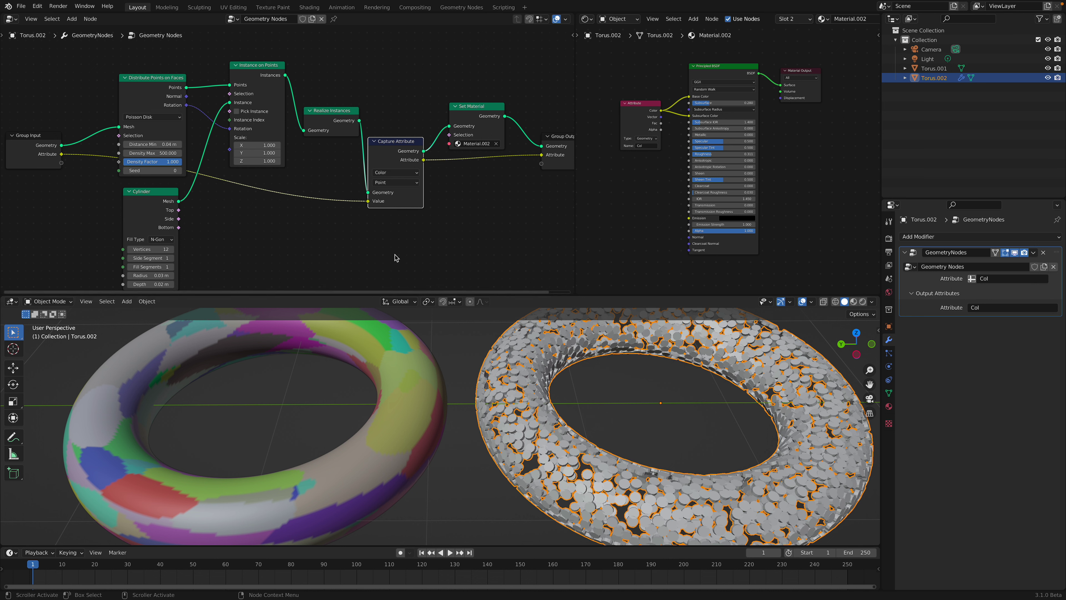
key("Home")
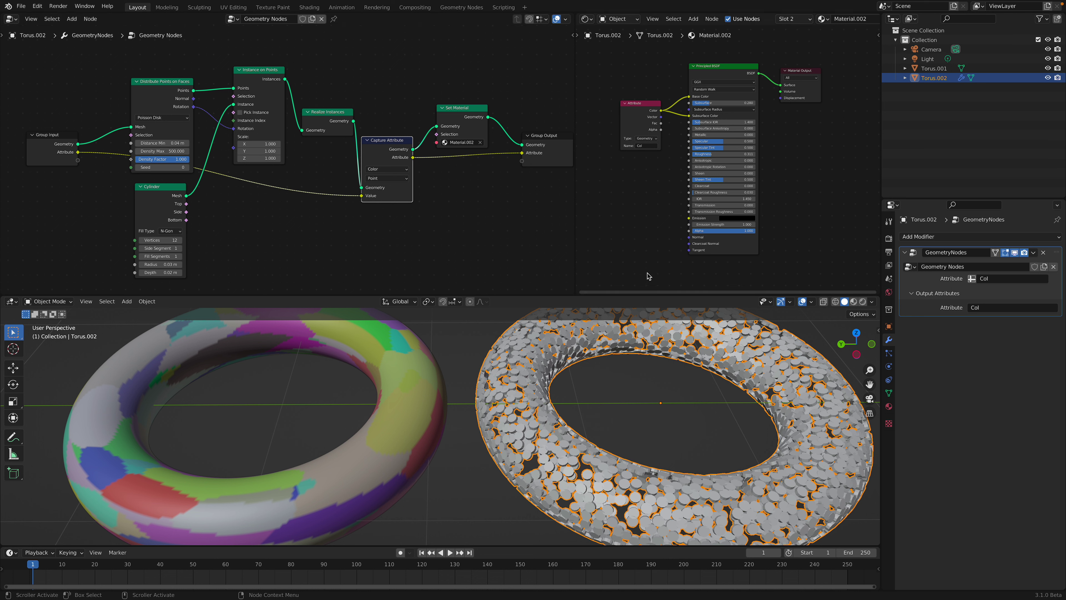
Step: Show the mesh data properties of Torus.002 and examine its vertex colors beside both tori
left_click(889, 393)
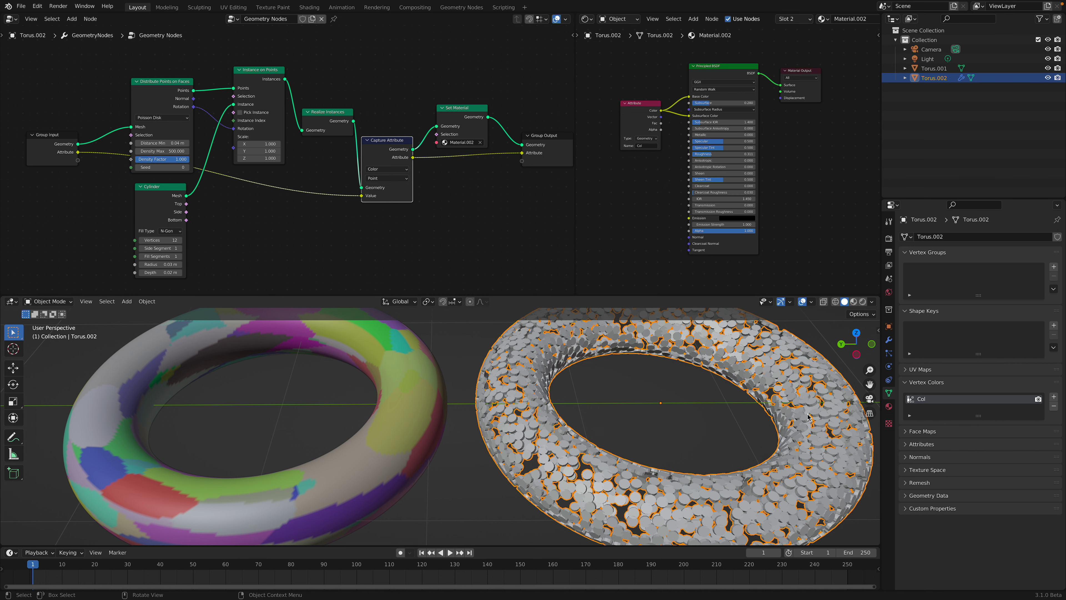
scroll(366, 377, "down", 2)
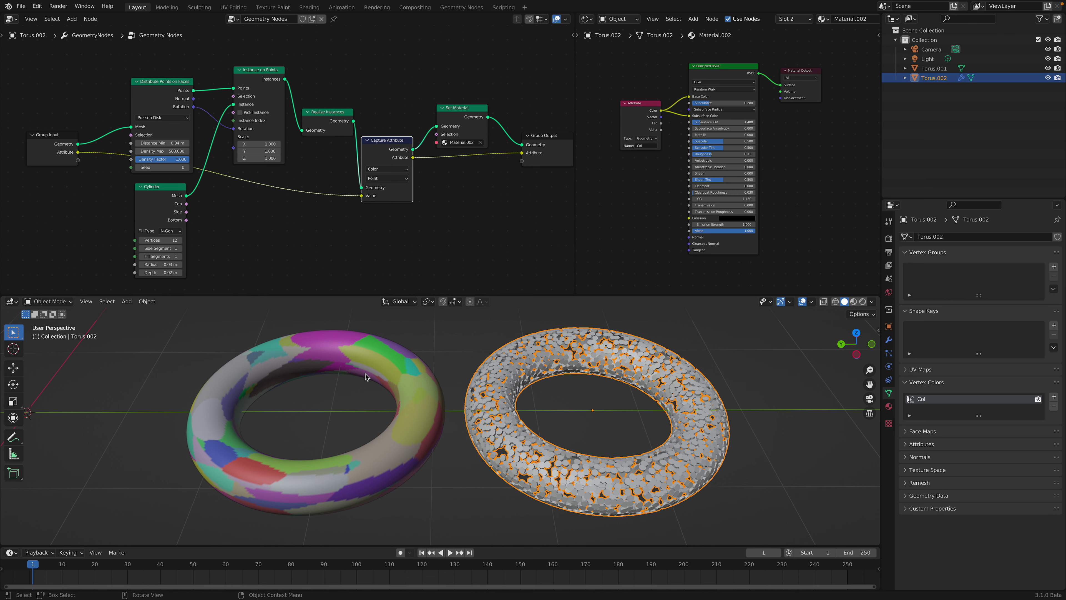
scroll(390, 378, "up", 2)
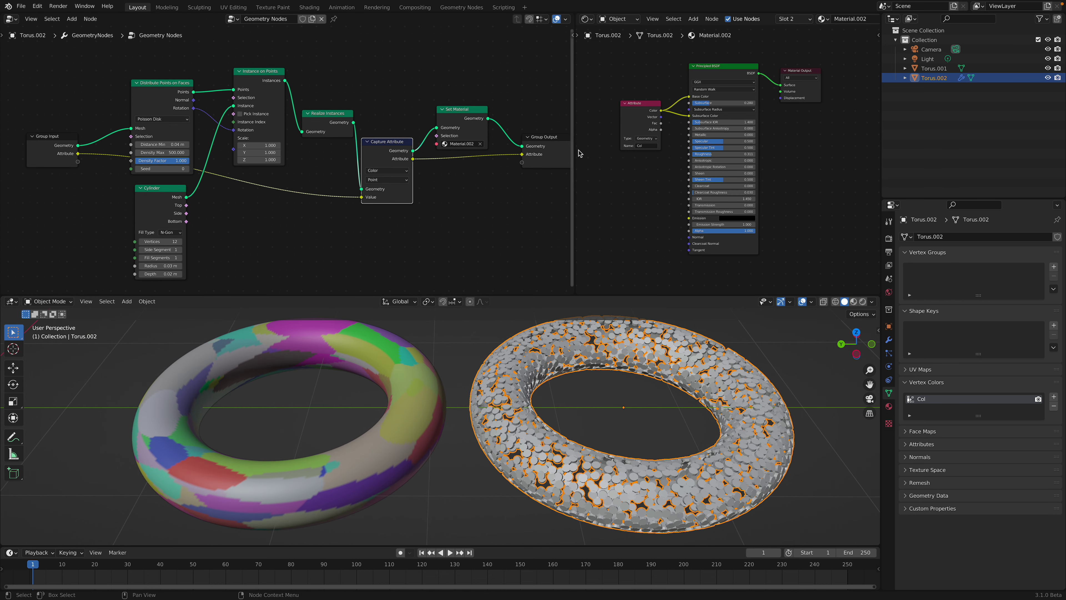
Step: Widen the geometry node editor further and preview both tori in Rendered shading
left_click_drag(576, 150, 622, 150)
left_click(862, 301)
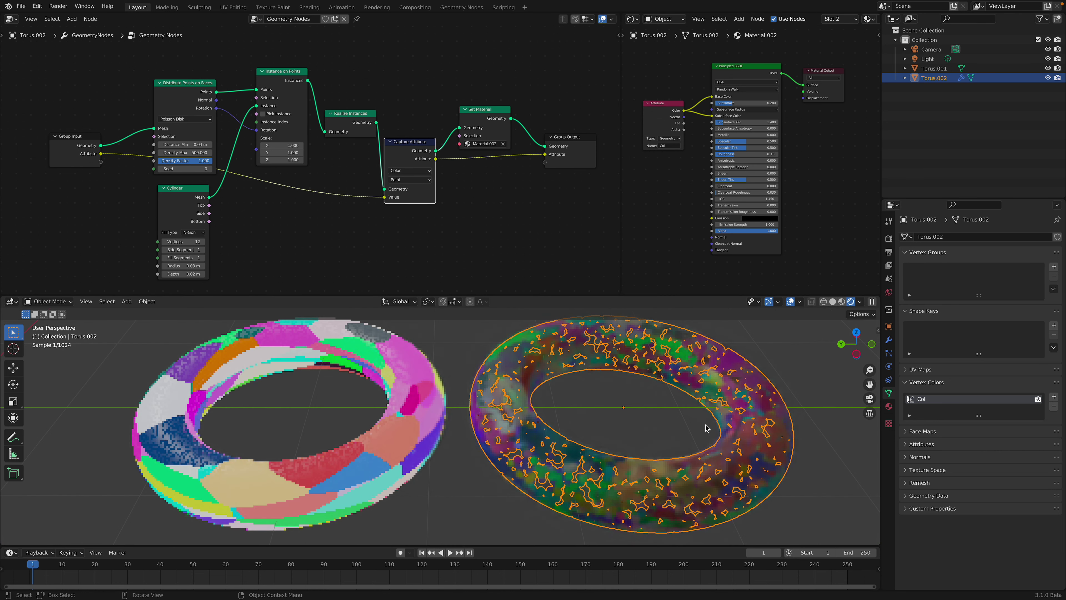
left_click(787, 352)
left_click(735, 396)
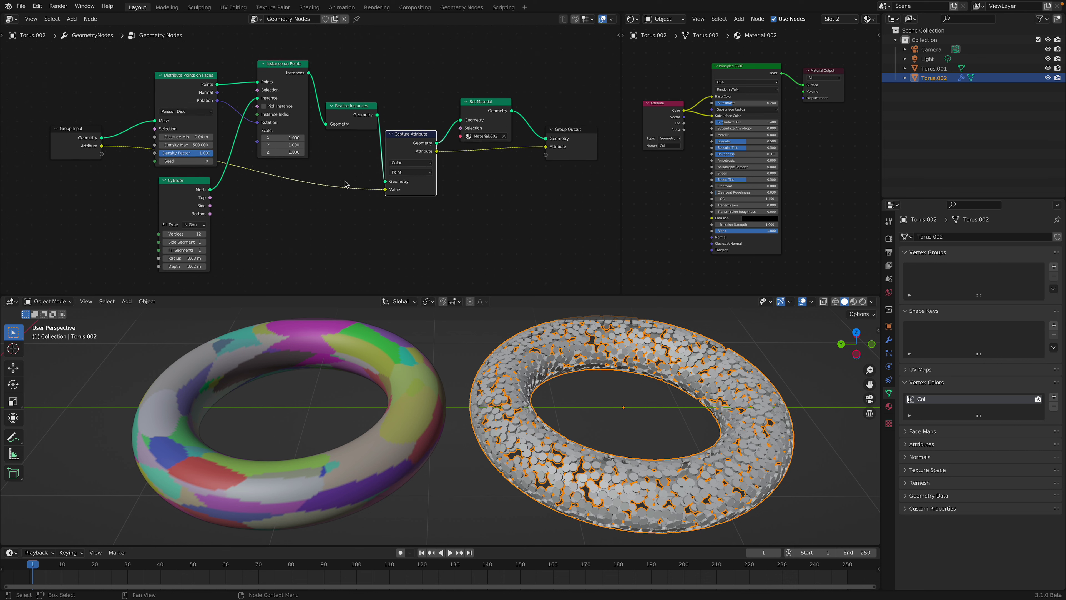
Step: Return to Solid shading, set the Cylinder node's vertices to 3 and inspect the scattered instances up close
scroll(223, 186, "up", 2)
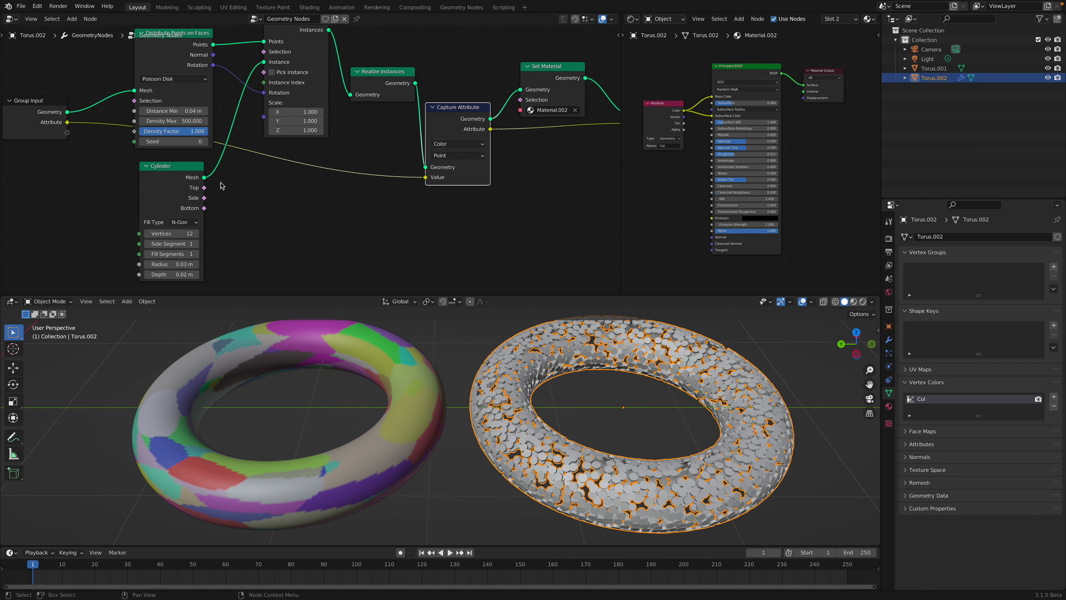
left_click(182, 181)
left_click(188, 231)
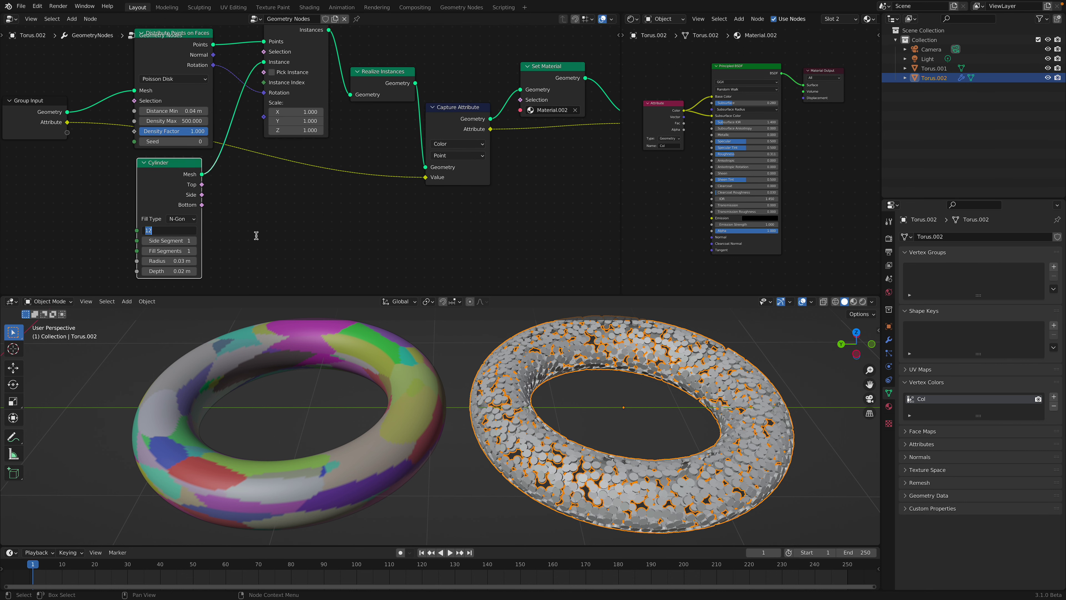
type("3")
key("Return")
middle_click_drag(557, 416, 575, 414)
left_click(620, 411)
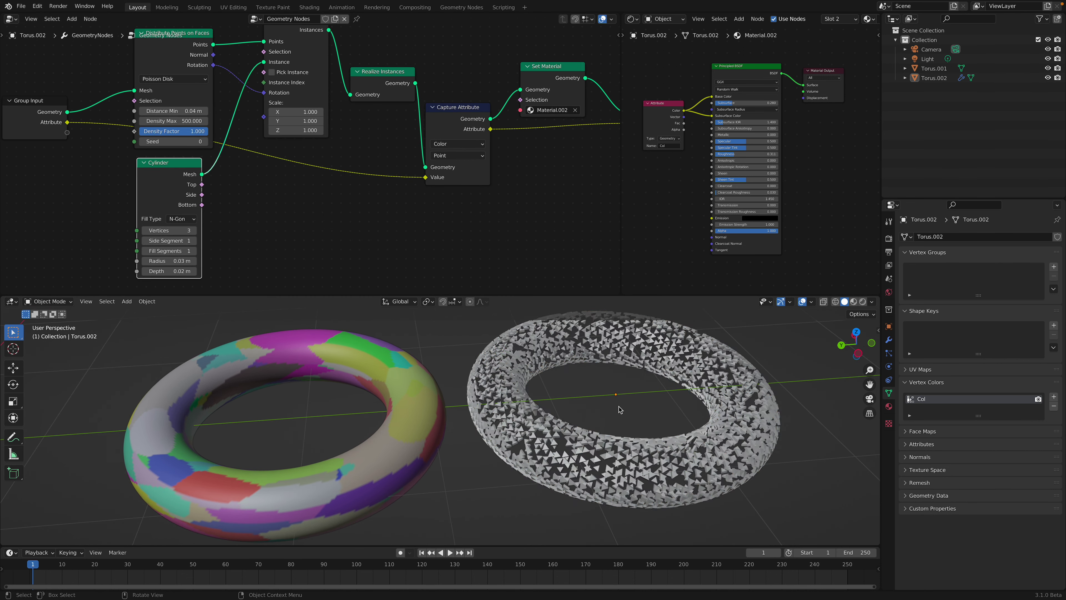
scroll(622, 411, "up", 2)
middle_click_drag(668, 441, 600, 422, "shift")
scroll(602, 454, "down", 3)
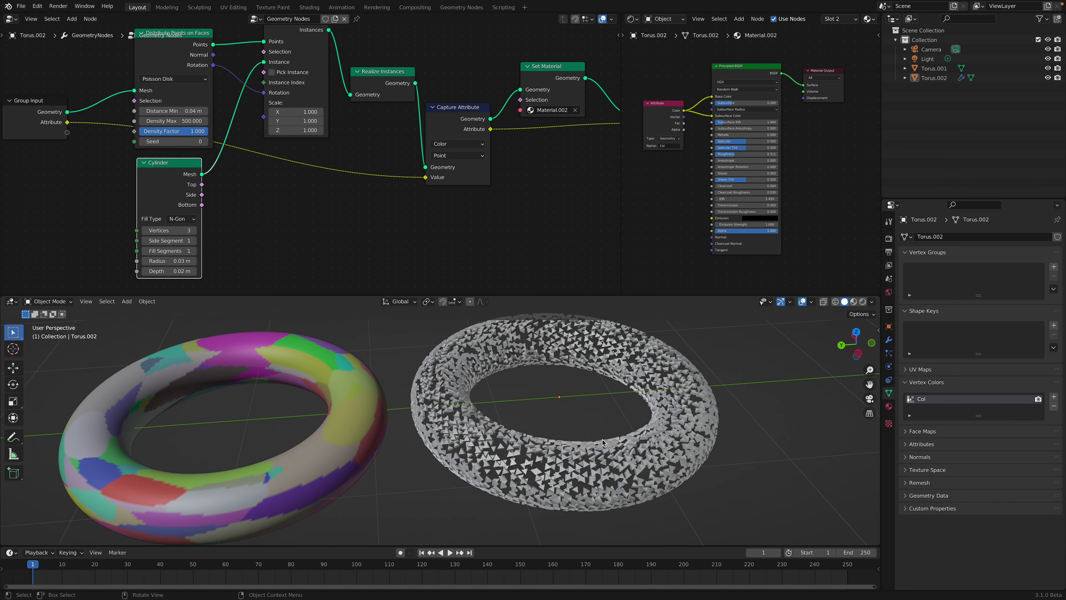
Step: Move the Group Input and Distribute Points on Faces nodes outward to spread out the start of the tree
middle_click_drag(229, 208, 278, 261)
left_click_drag(71, 162, 54, 175)
left_click_drag(219, 97, 194, 77)
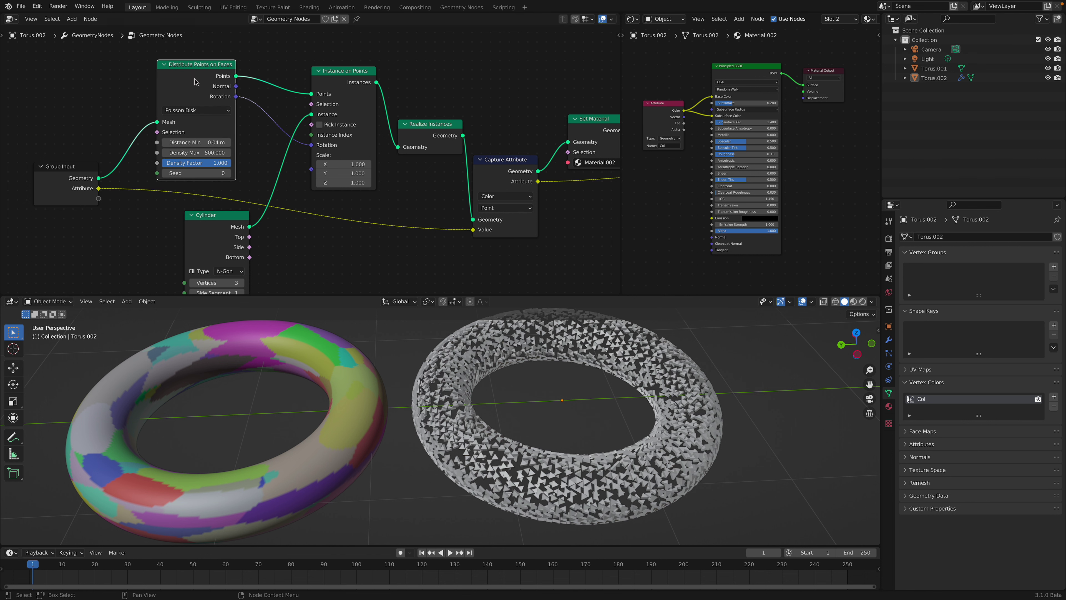
Step: Select the scattered torus and set Density Max in Distribute Points on Faces to 268.4
left_click(332, 374)
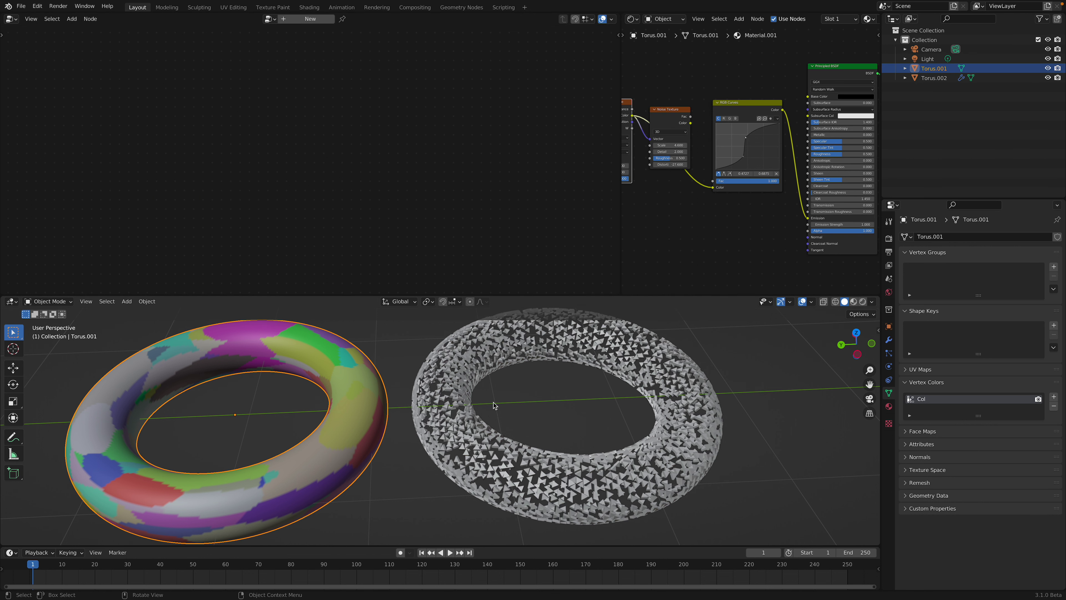
left_click(492, 353)
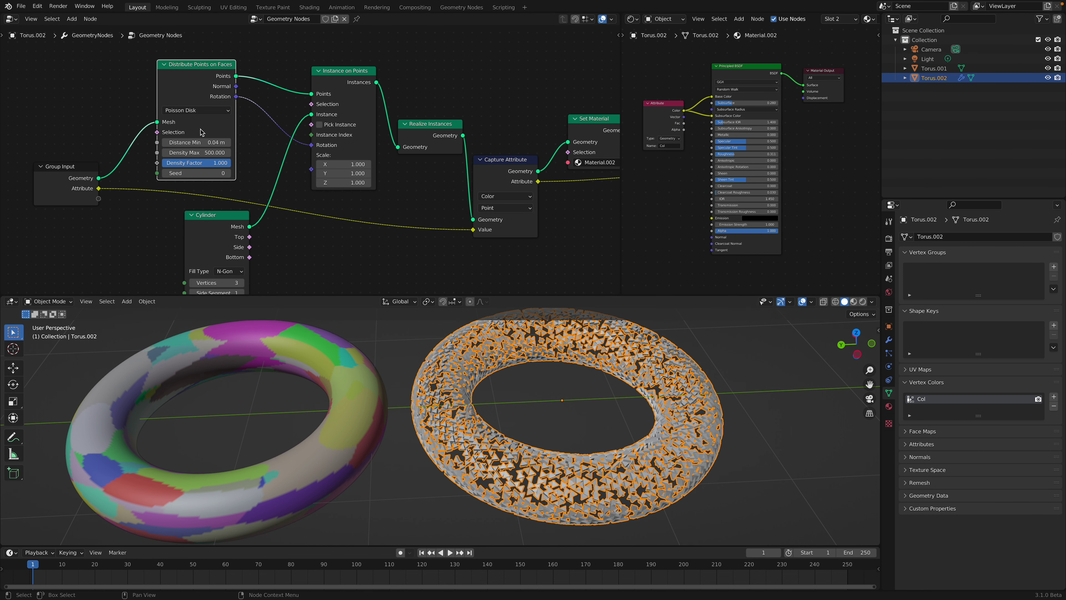
left_click(197, 152)
type("100")
key("Return")
left_click_drag(188, 153, 198, 139)
Step: Tidy the tree by nudging Instance on Points, Cylinder, Realize Instances and Capture Attribute into a clearer layout
left_click_drag(334, 82, 327, 80)
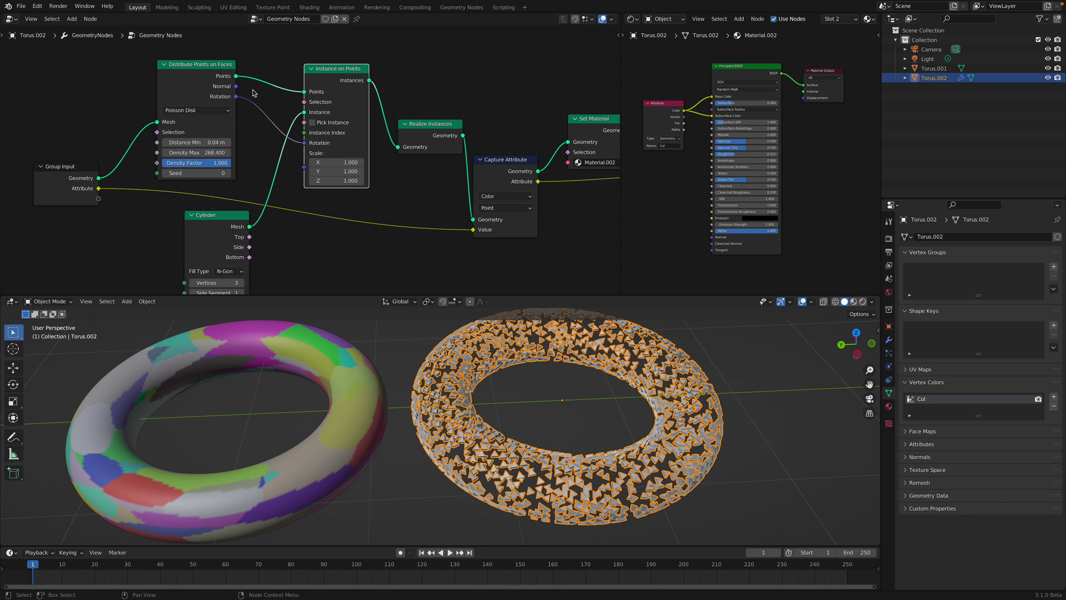
left_click_drag(202, 223, 194, 217)
middle_click_drag(214, 165, 217, 161)
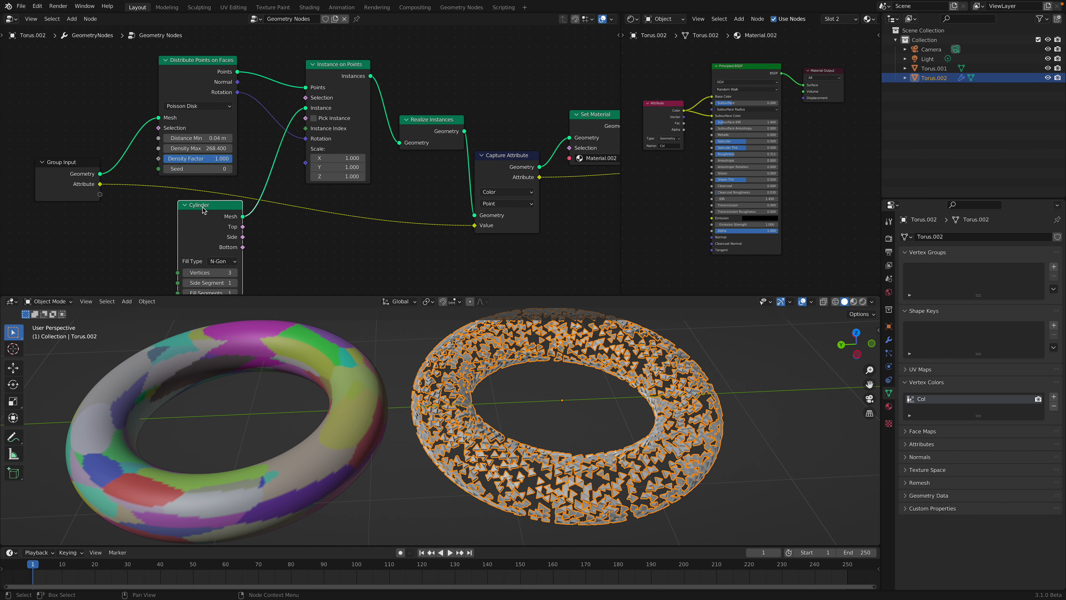
left_click_drag(338, 79, 339, 82)
middle_click_drag(308, 94, 266, 85)
left_click_drag(382, 119, 371, 113)
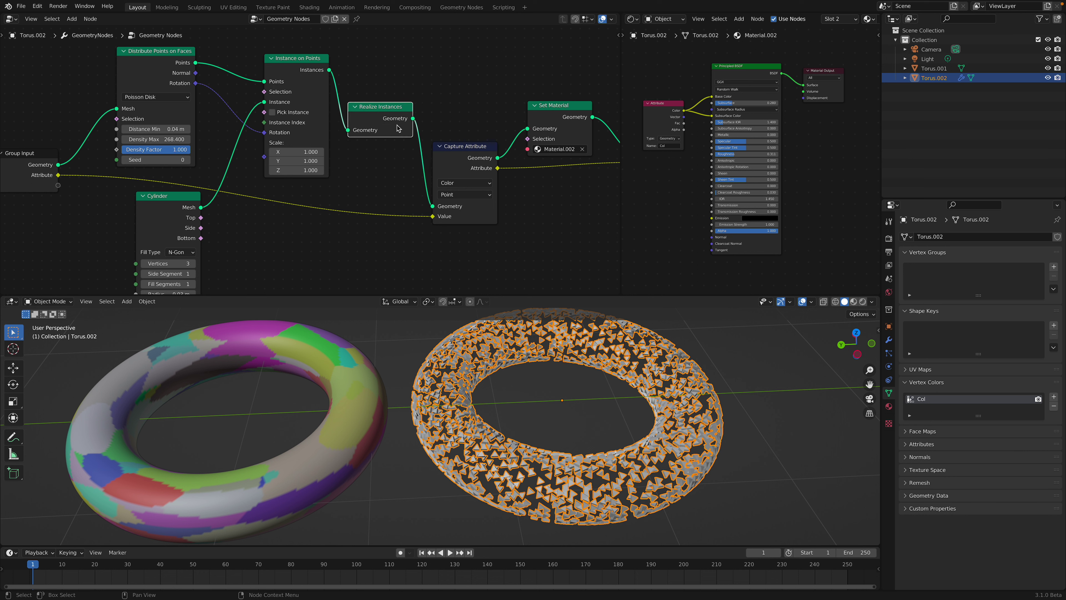
left_click_drag(454, 156, 457, 144)
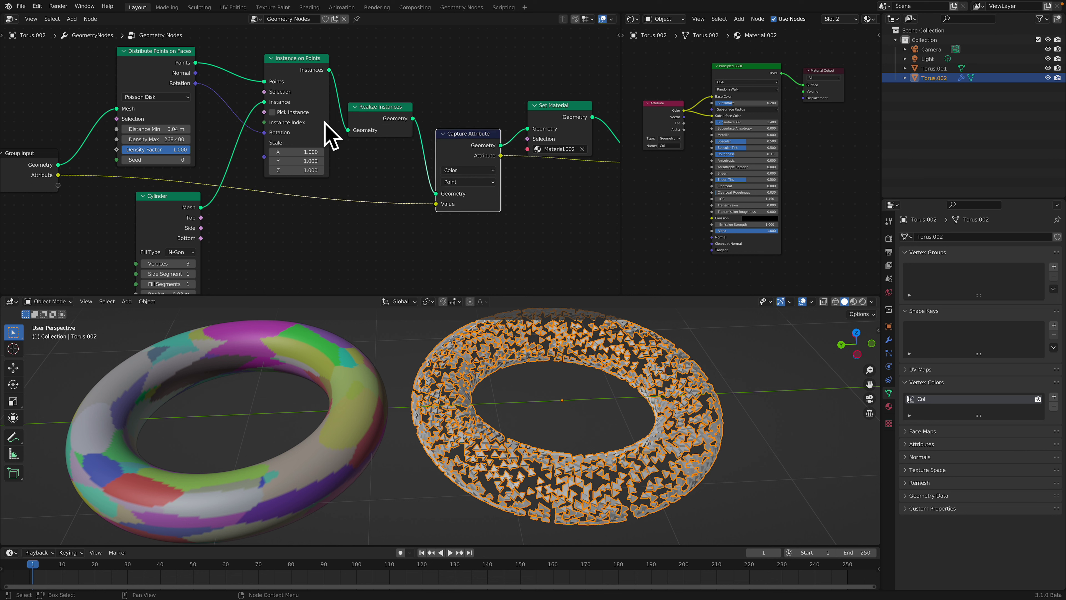
Step: Choose the Point domain in the Capture Attribute node and show the GeometryNodes modifier's input and output attributes
left_click(463, 184)
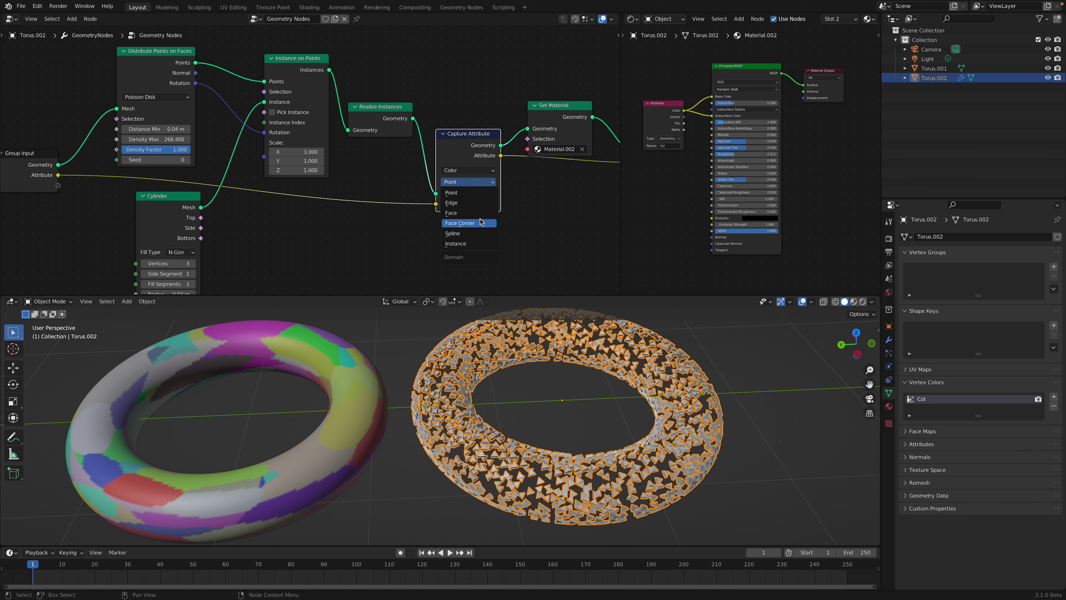
left_click(479, 192)
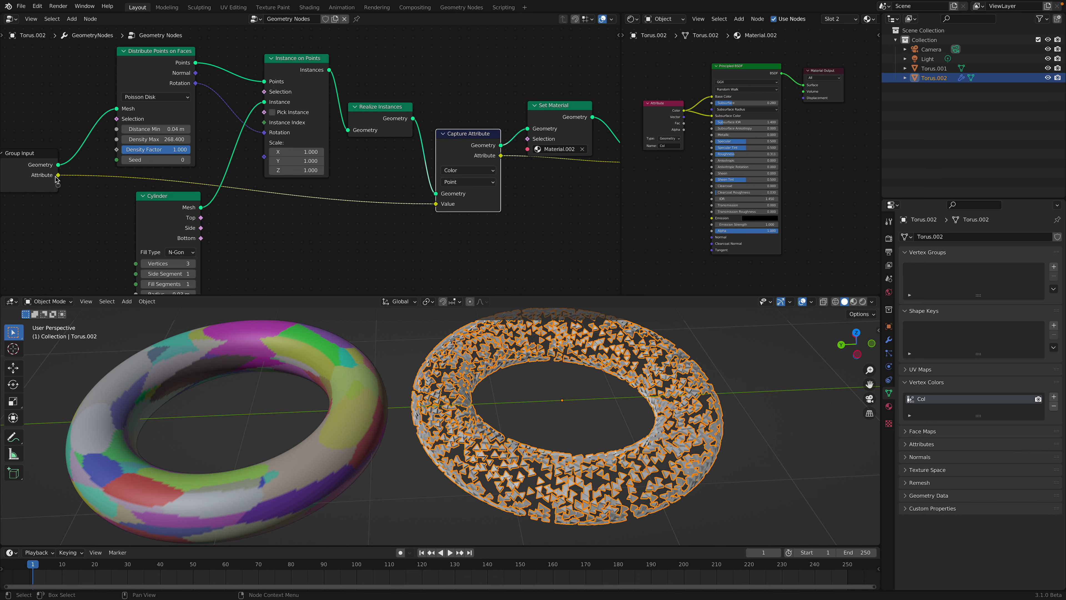
left_click(67, 188)
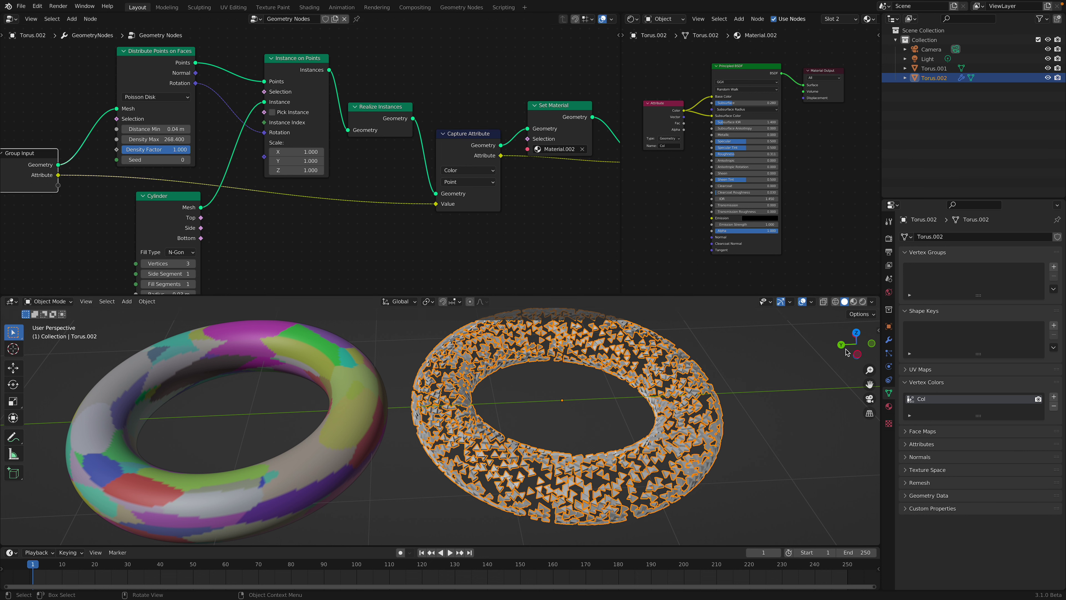
left_click(889, 339)
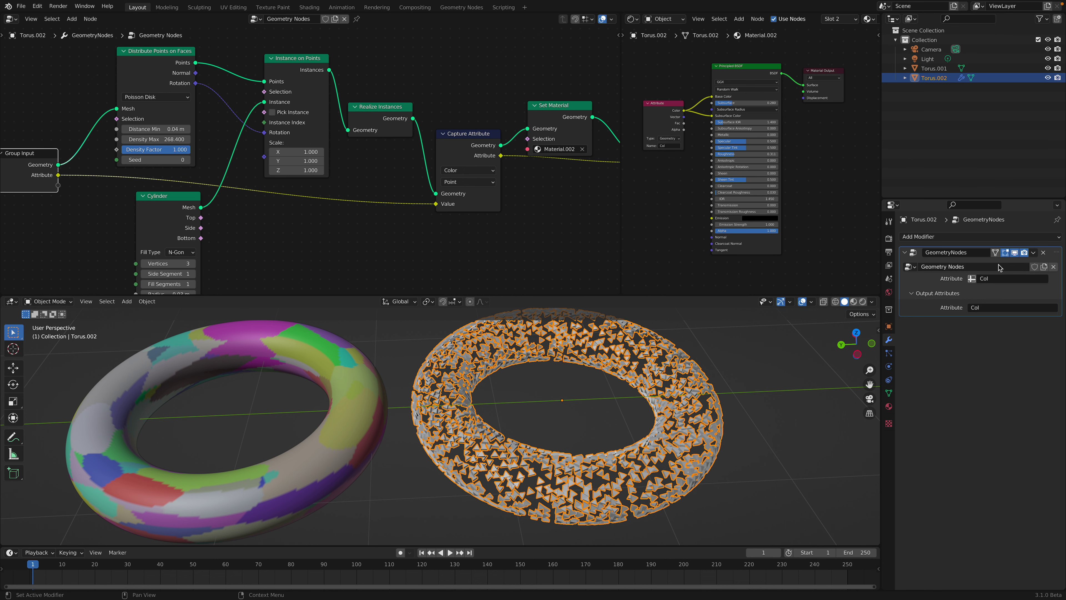
Step: Move the Set Material node slightly higher between Capture Attribute and Group Output
middle_click_drag(465, 121, 383, 119)
left_click_drag(467, 110, 466, 101)
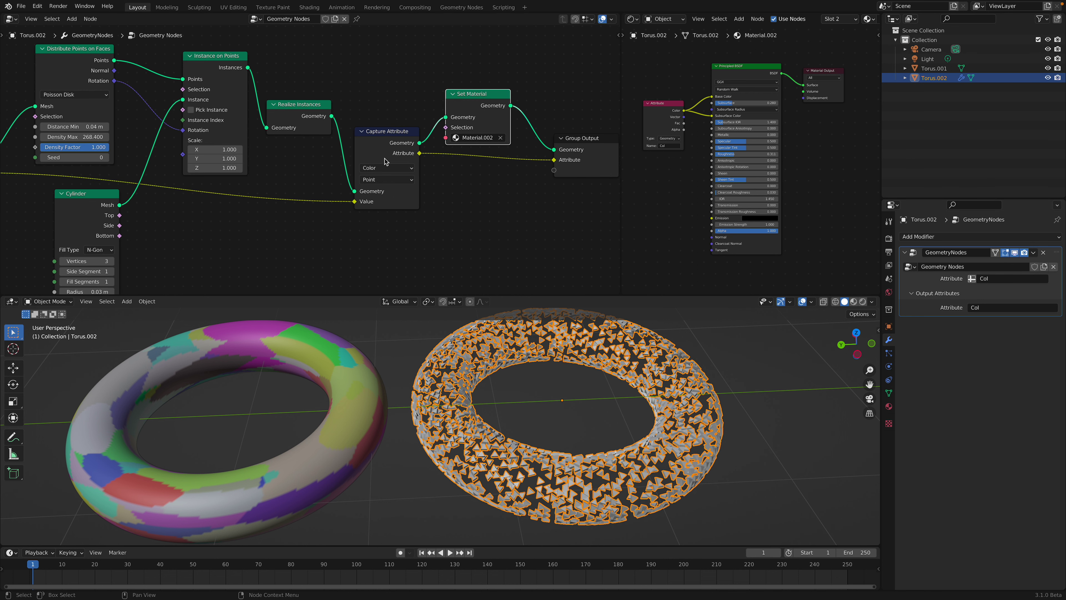
middle_click_drag(452, 185, 341, 187)
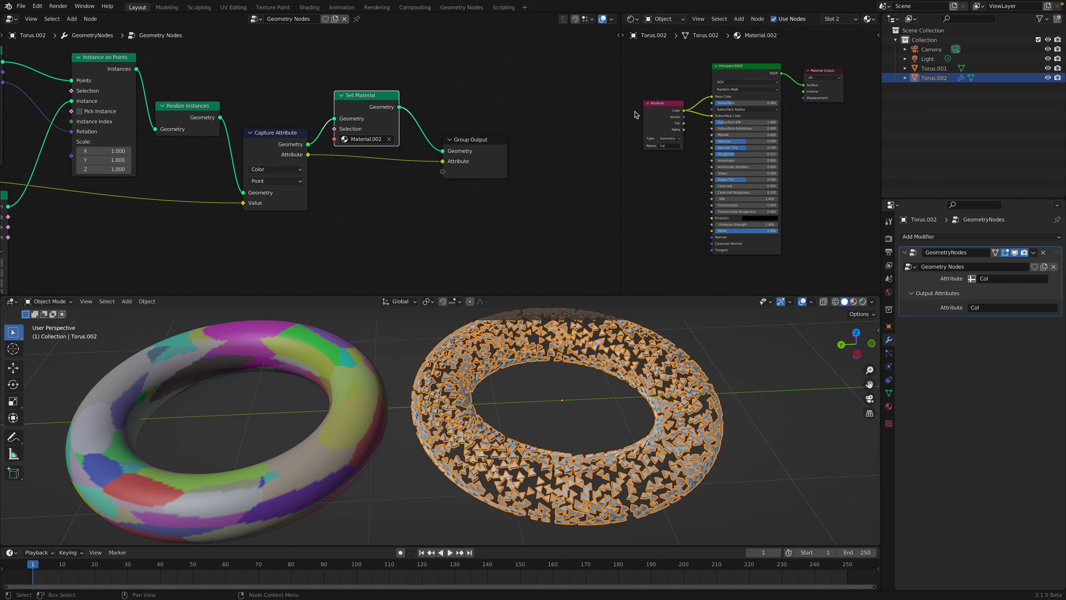
Step: Widen the shader editor and move the Attribute node away from the Principled BSDF node
left_click_drag(621, 101, 431, 99)
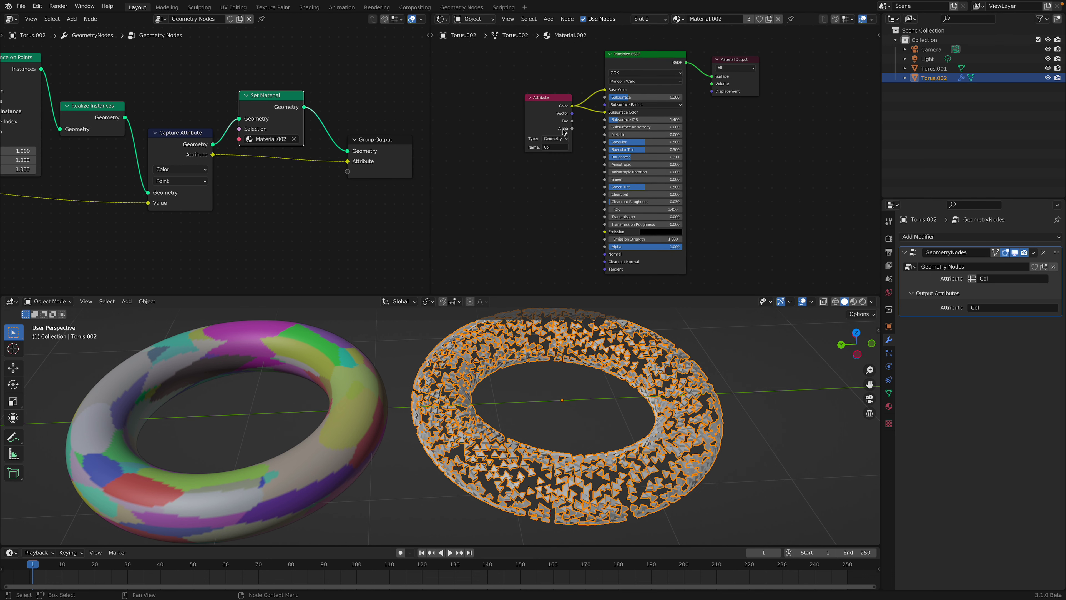
scroll(552, 123, "up", 2)
middle_click_drag(700, 151, 703, 163)
left_click_drag(528, 109, 524, 103)
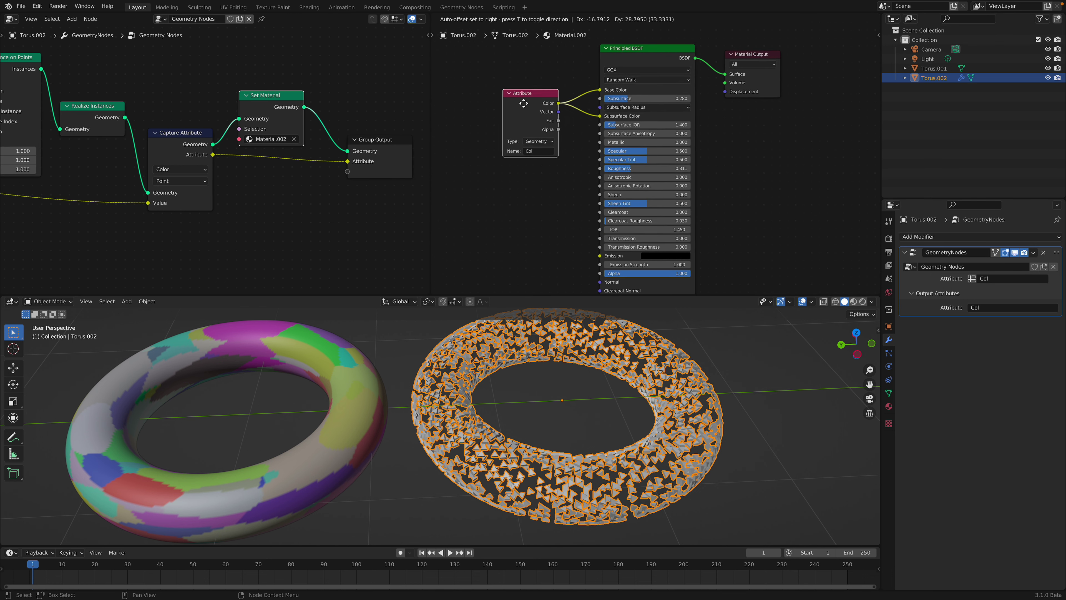
middle_click_drag(628, 58, 621, 71)
left_click(622, 70)
Step: Switch the viewport to Rendered shading and check the scattered torus both deselected and selected
left_click(862, 301)
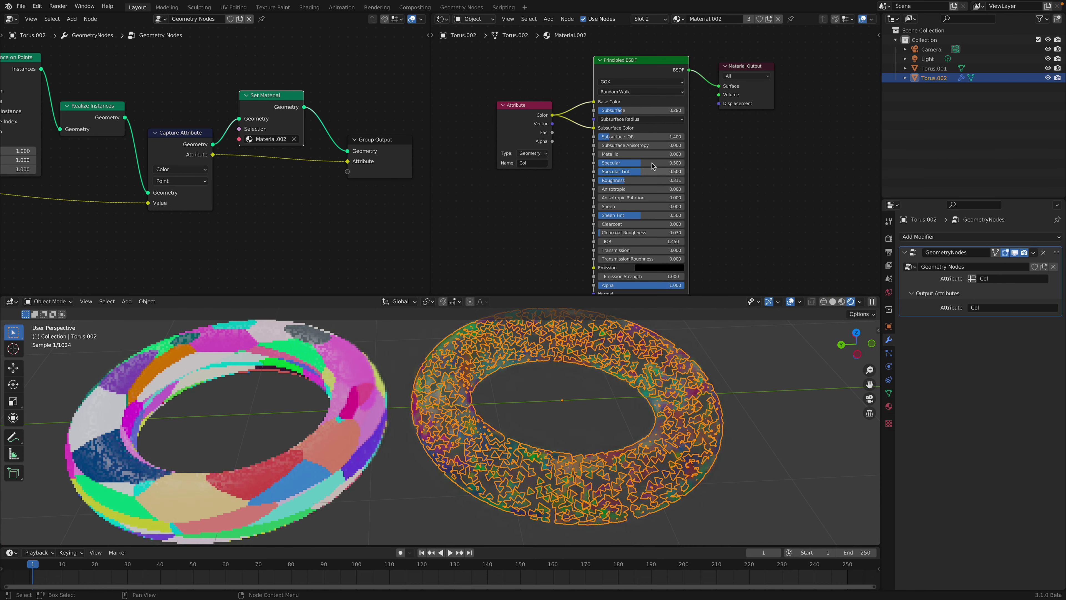
left_click(610, 405)
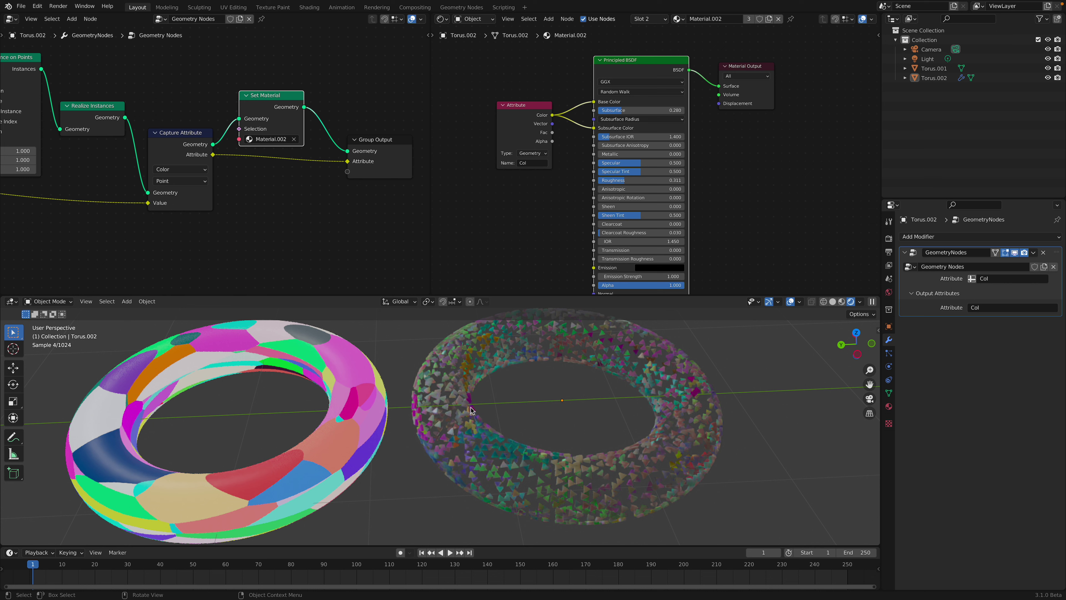
left_click(551, 349)
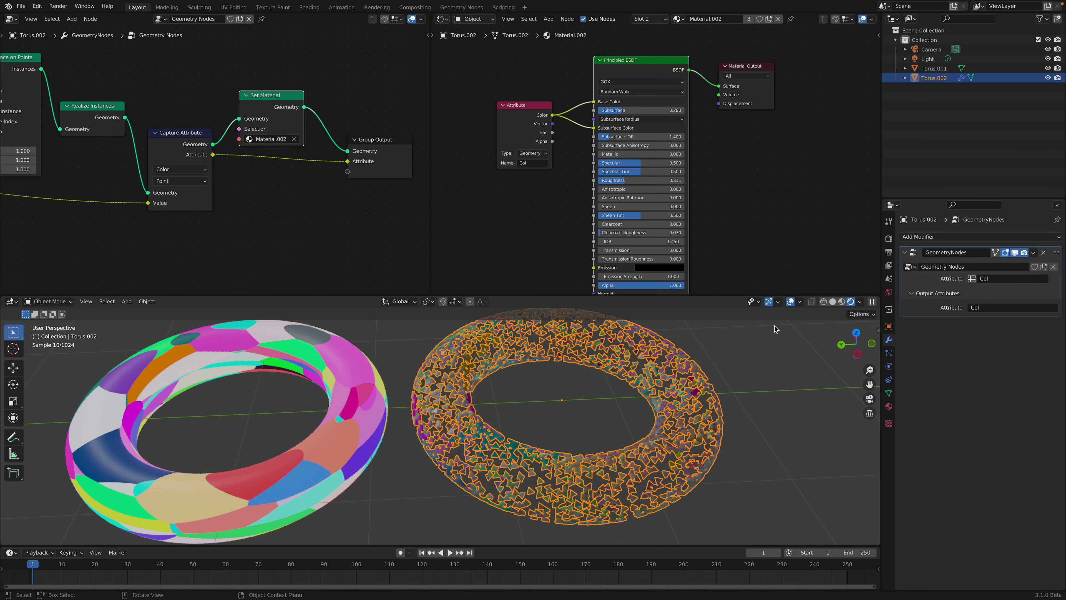